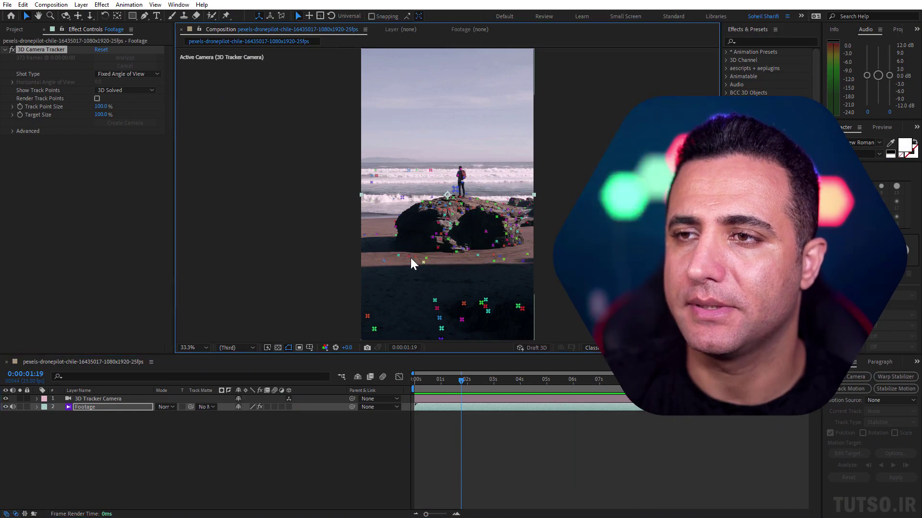
# Replace the old camera with a solid and camera created from the sand track points, then preview.
pyautogui.hotkey('ctrl', 'z')
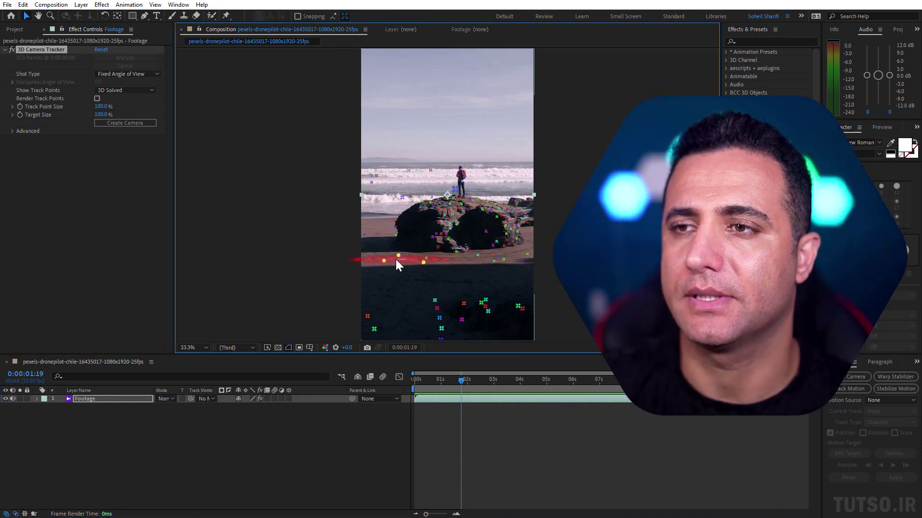
pyautogui.rightClick(395, 260)
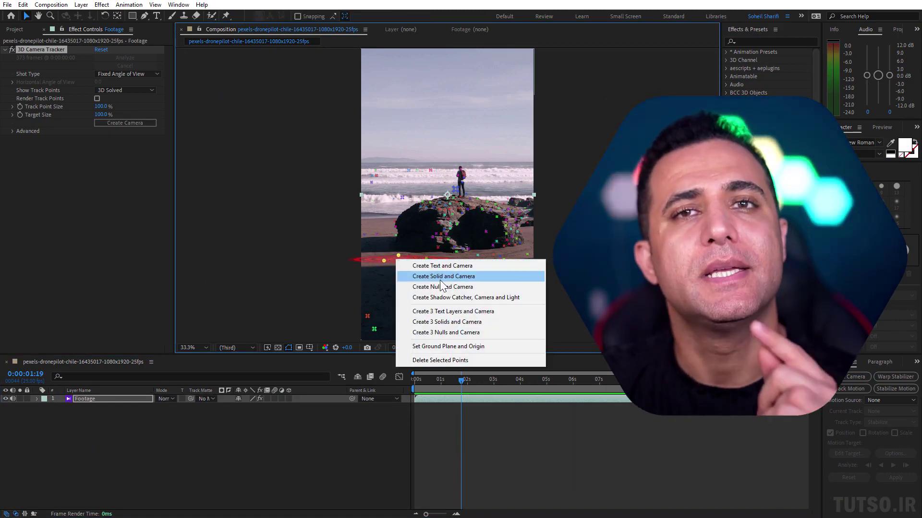
pyautogui.click(439, 278)
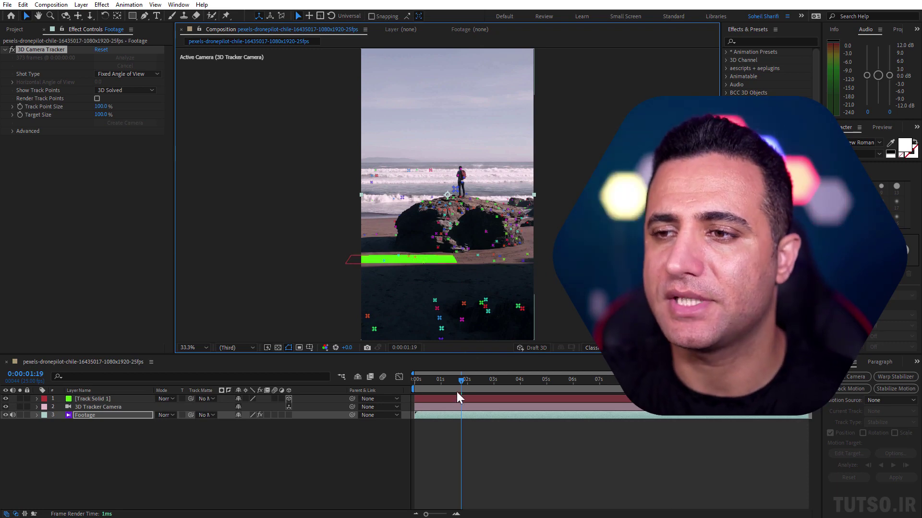
pyautogui.press('space')
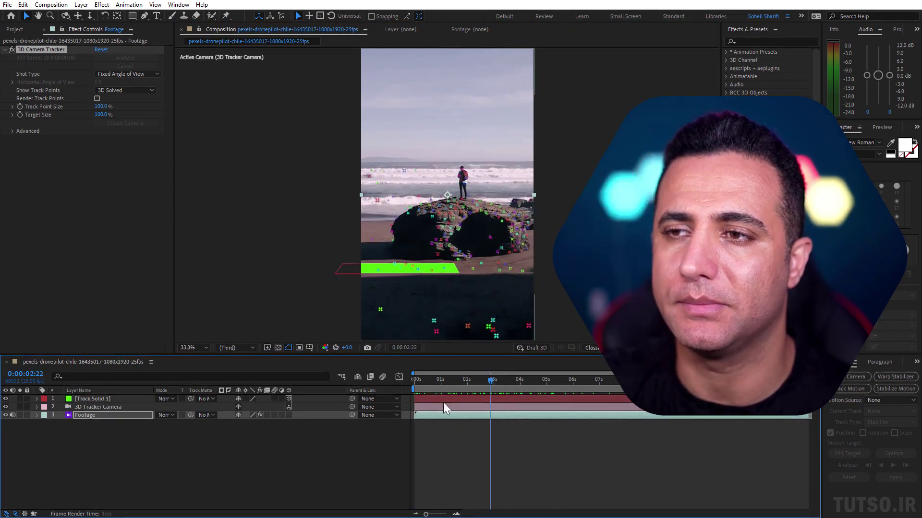
pyautogui.click(288, 399)
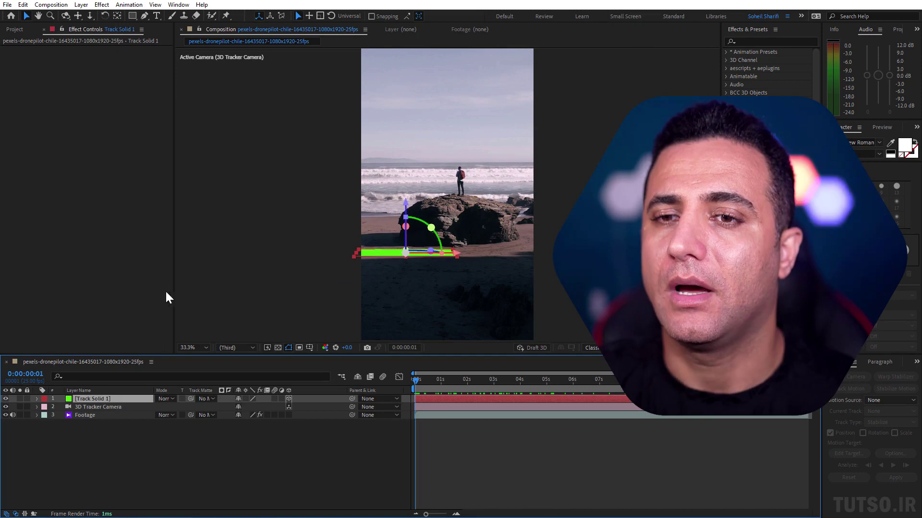
# Open a shortened Normalize Track panel and show Track Solid 1's Position (-110.9, 2566.2, -5102.1).
pyautogui.click(178, 4)
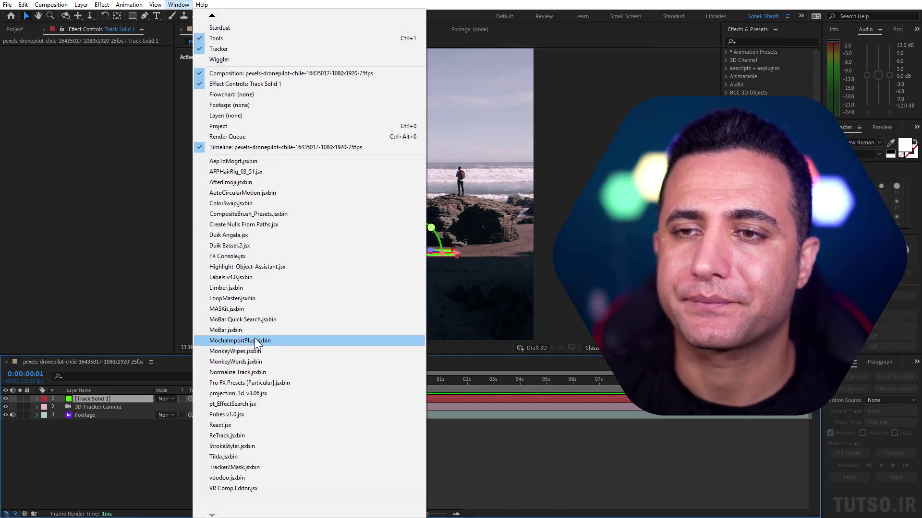
pyautogui.click(247, 374)
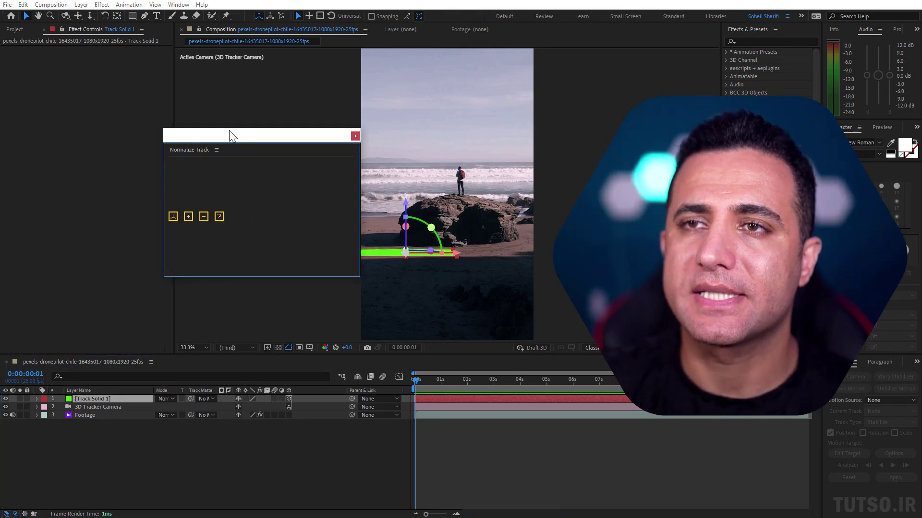
pyautogui.moveTo(232, 144); pyautogui.dragTo(222, 222)
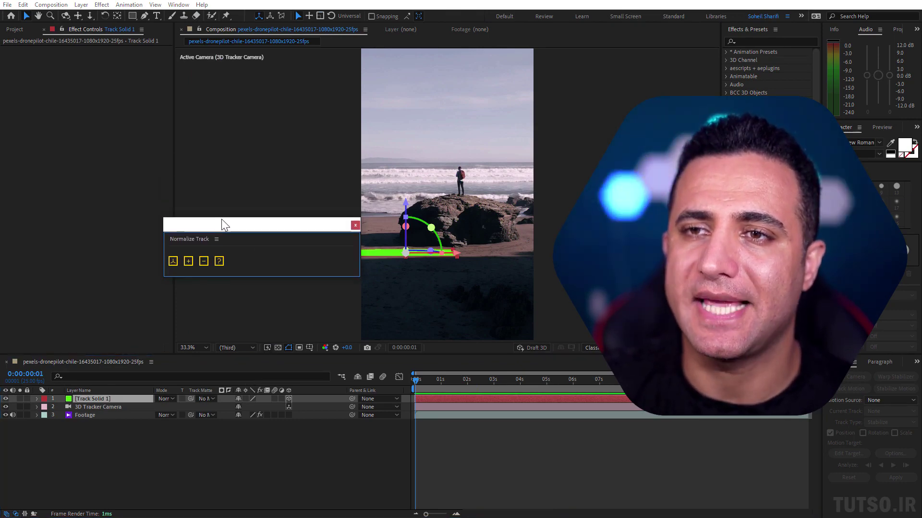
pyautogui.click(97, 396)
pyautogui.press('p')
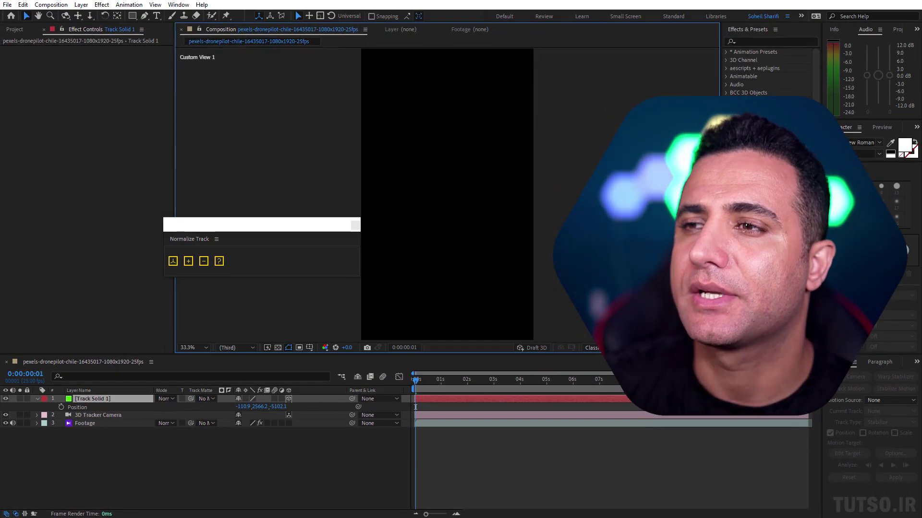
pyautogui.scroll(-5, 475, 233)
pyautogui.scroll(-5, 546, 304)
pyautogui.scroll(-5, 562, 313)
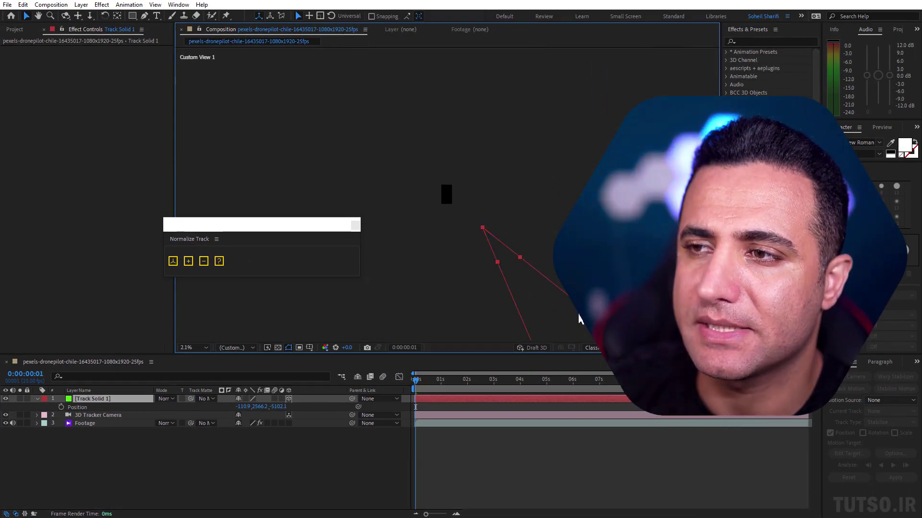
pyautogui.scroll(-5, 582, 319)
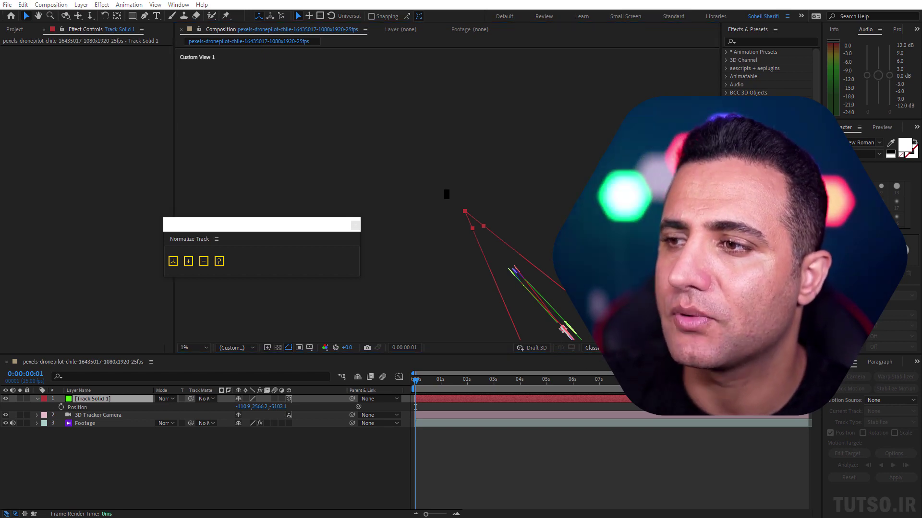
pyautogui.press('F12')
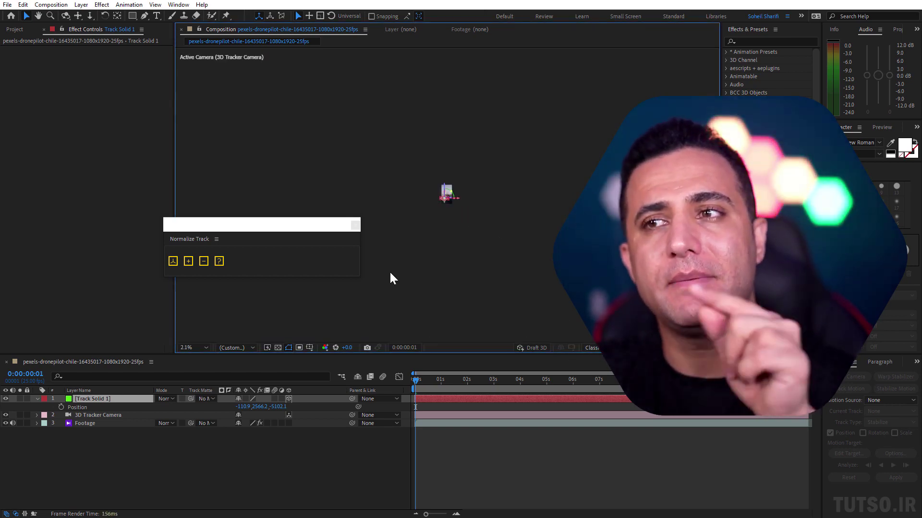
pyautogui.press('.')
pyautogui.press('.')
pyautogui.press('.')
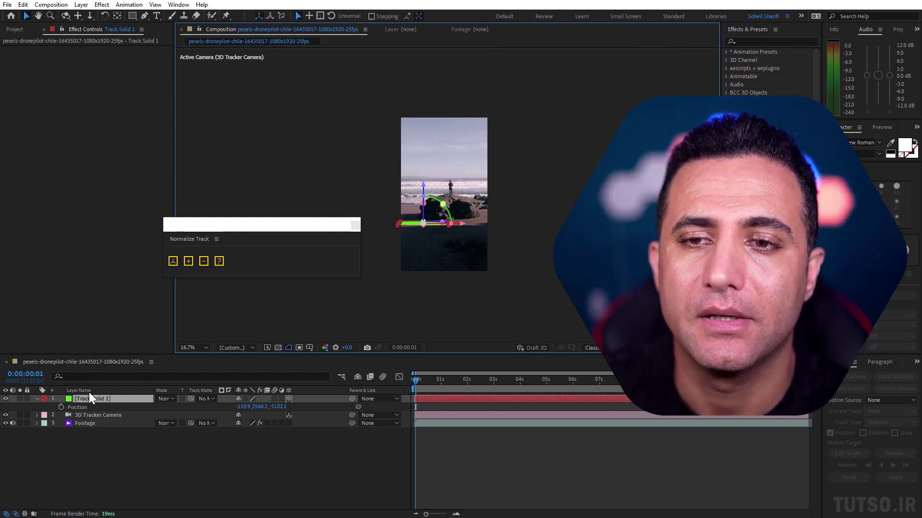
# Rename Track Solid 1 to 'floor' and normalize the track, moving floor to 540, 960, 0.
pyautogui.click(178, 264)
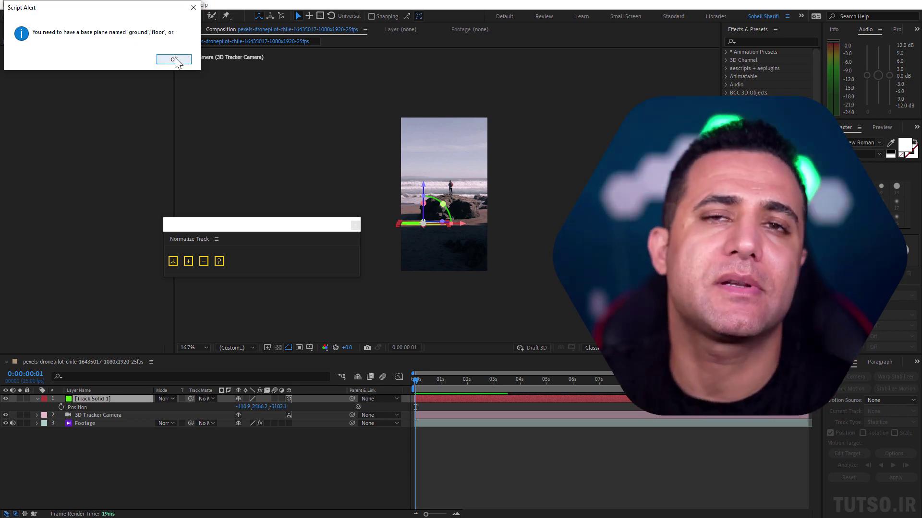
pyautogui.click(173, 59)
pyautogui.click(110, 390)
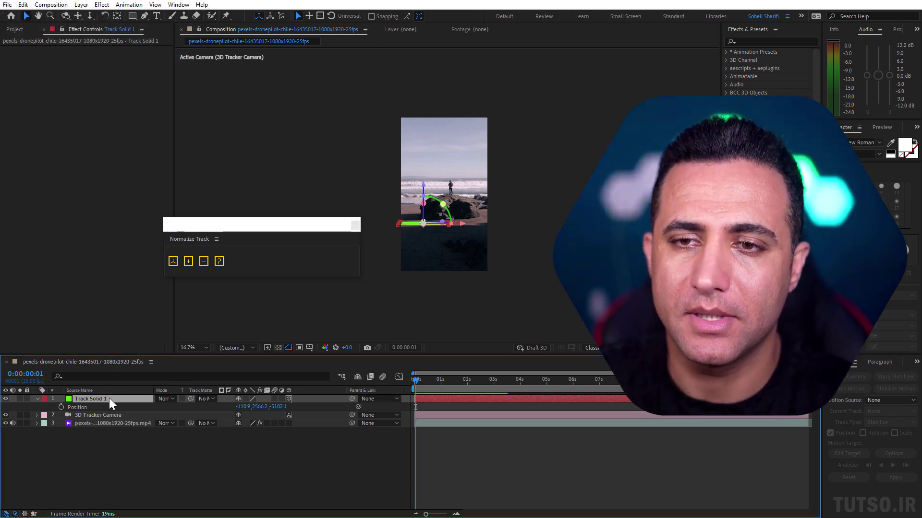
pyautogui.write('floor')
pyautogui.press('Return')
pyautogui.click(173, 261)
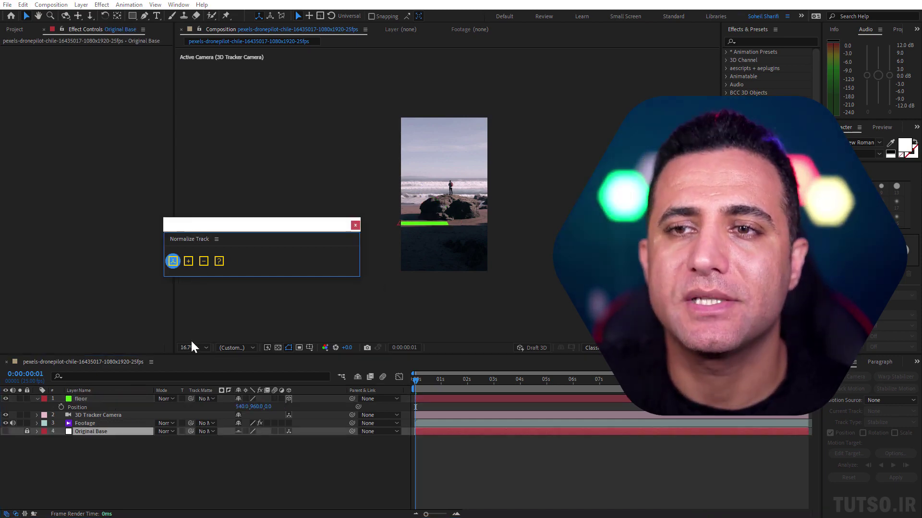
# Check the floor layer's position, then open Composition Settings for the 1080 × 1920, 25 fps comp.
pyautogui.click(97, 401)
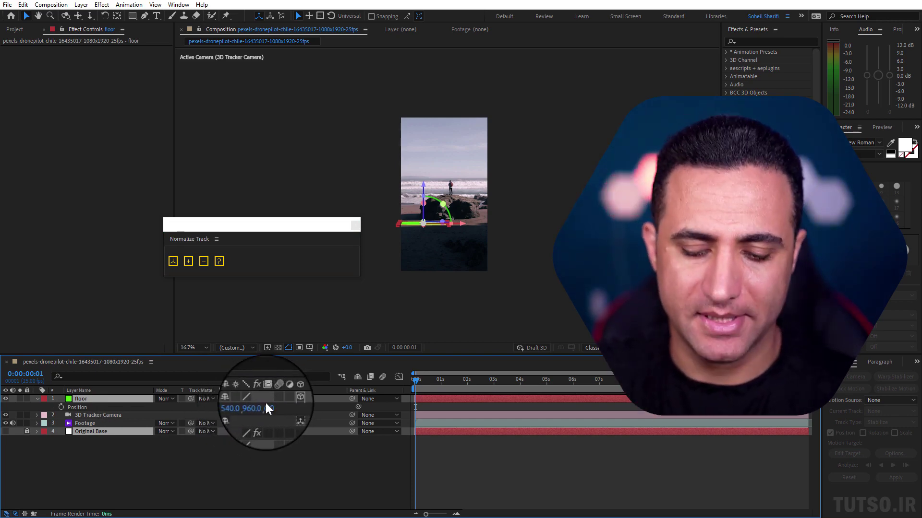
pyautogui.click(265, 480)
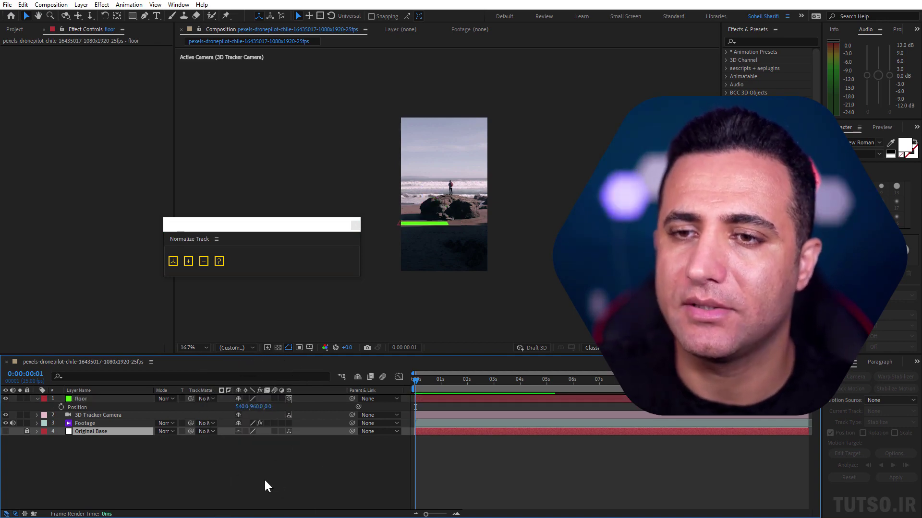
pyautogui.hotkey('ctrl', 'k')
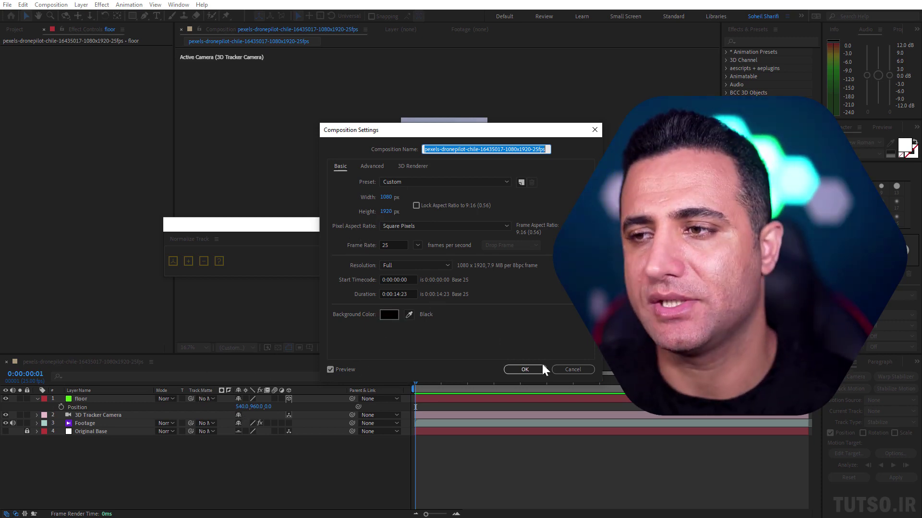
# Cancel Composition Settings and inspect the 3D Tracker Camera in Custom View 1 before returning to Active Camera.
pyautogui.click(576, 371)
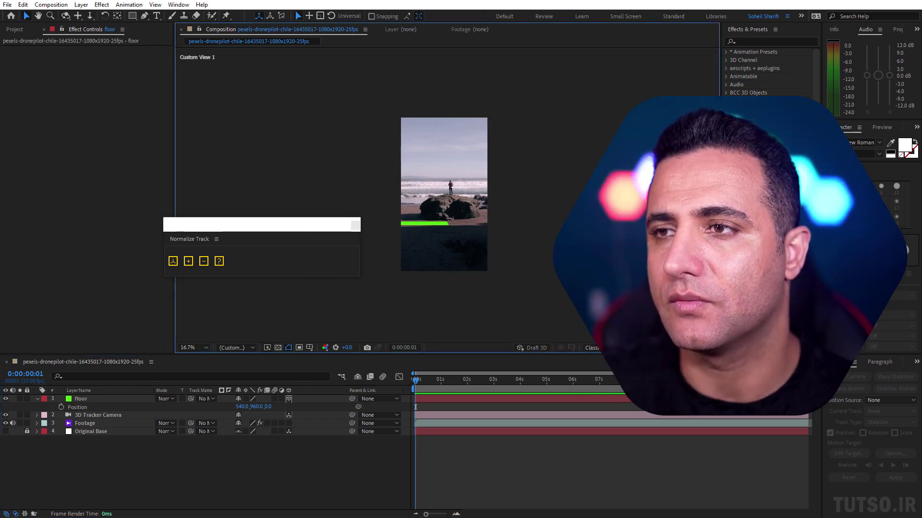
pyautogui.click(425, 201)
pyautogui.press('F11')
pyautogui.click(102, 414)
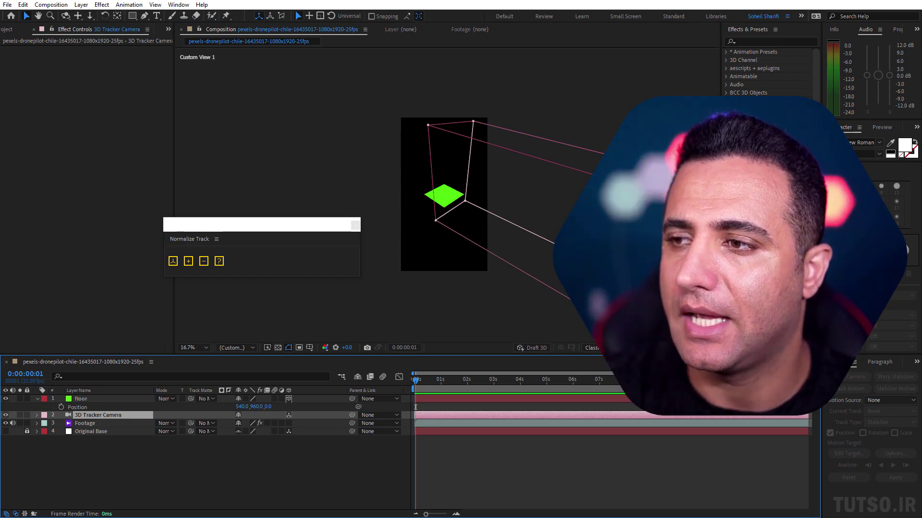
pyautogui.press('F12')
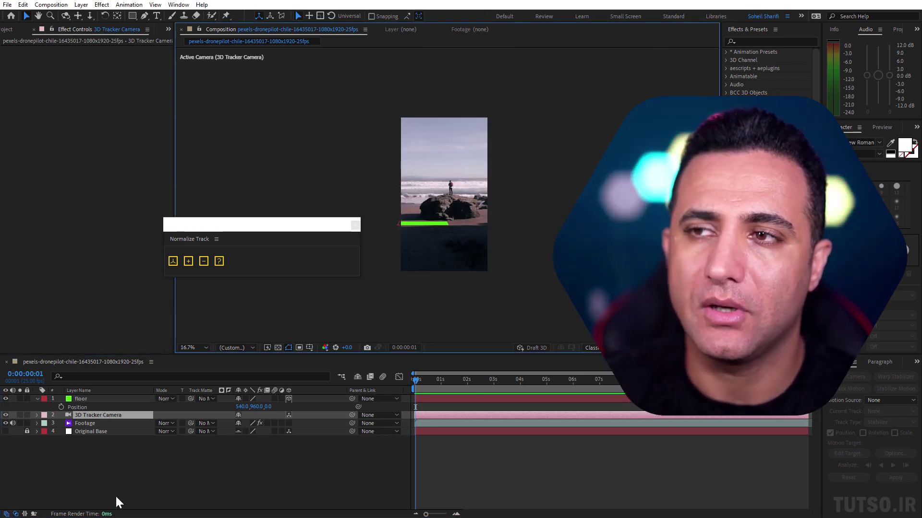
# Load High Poly Asteroid 1 in Element 3D with Bottom alignment and apply the scene.
pyautogui.click(120, 494)
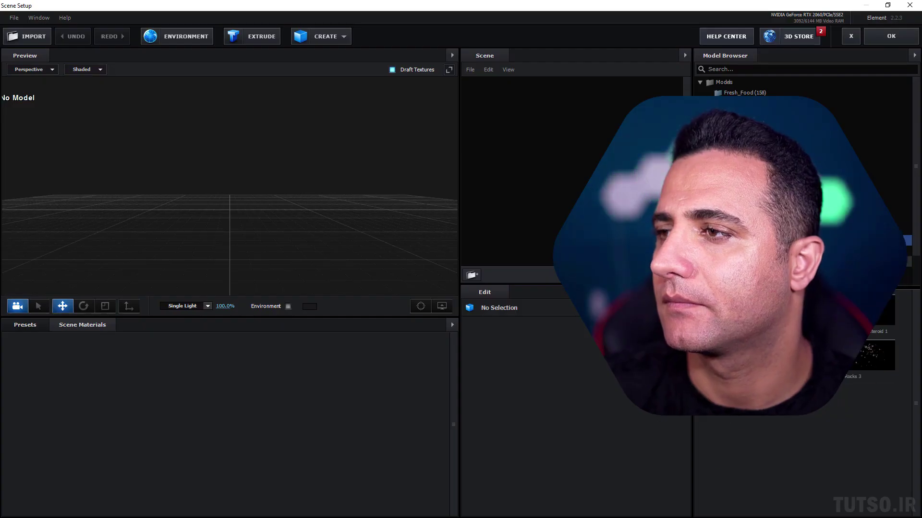
pyautogui.click(865, 309)
pyautogui.click(464, 302)
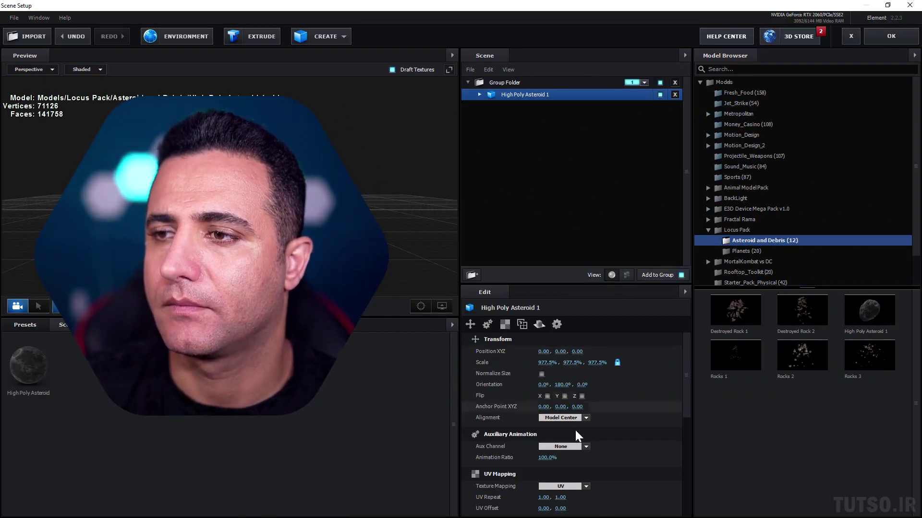
pyautogui.click(578, 417)
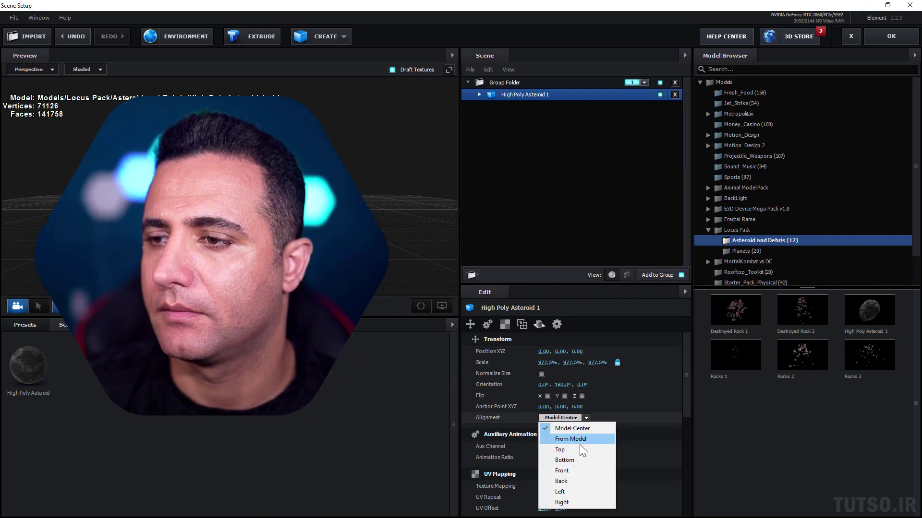
pyautogui.click(580, 460)
pyautogui.click(893, 38)
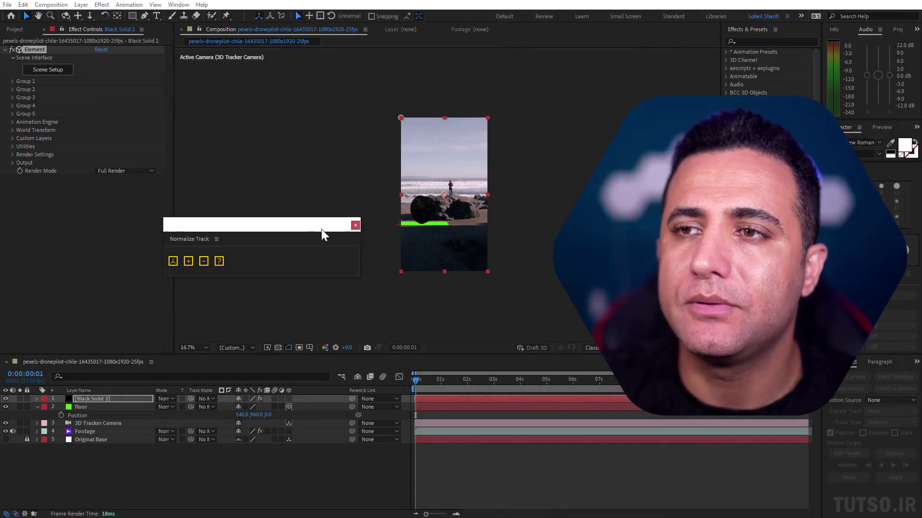
pyautogui.moveTo(321, 229); pyautogui.dragTo(290, 230)
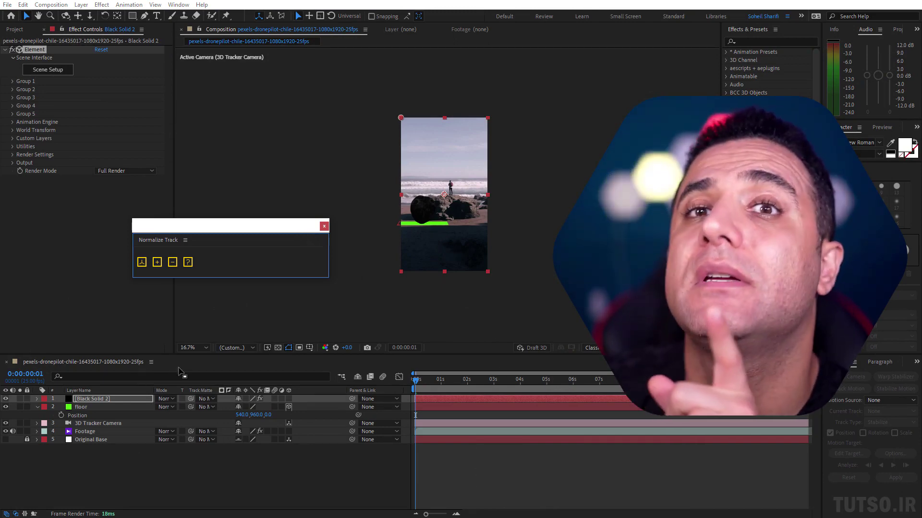
# Preview and scrub the asteroid shot, then undo back to the un-normalized floor setup.
pyautogui.click(428, 398)
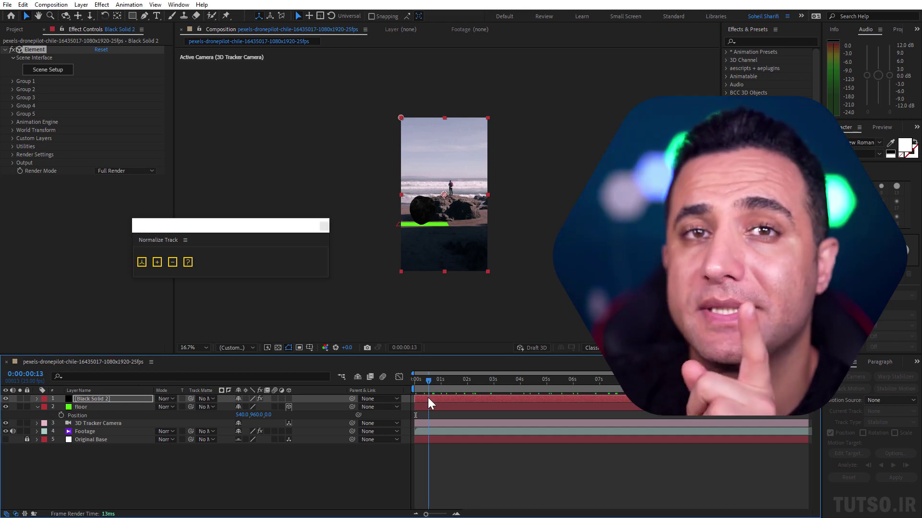
pyautogui.press('space')
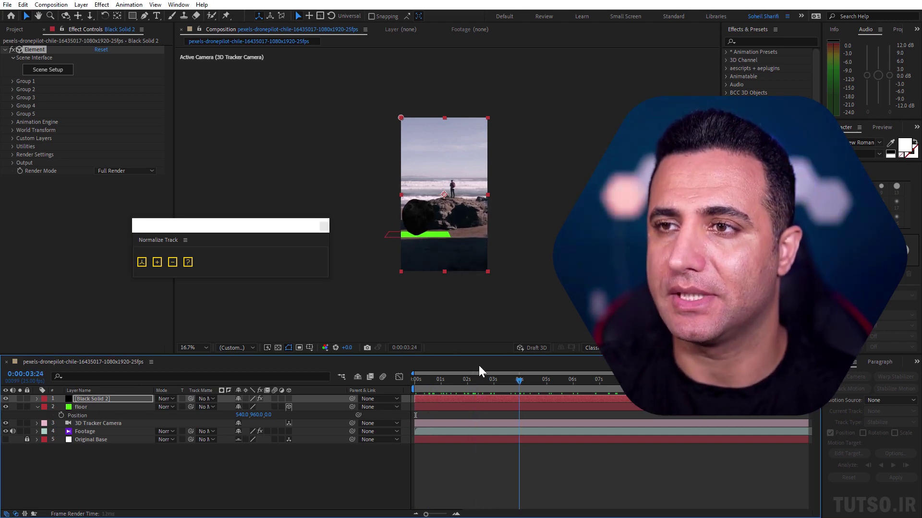
pyautogui.scroll(5, 453, 332)
pyautogui.scroll(-2, 452, 323)
pyautogui.moveTo(490, 265); pyautogui.dragTo(523, 233)
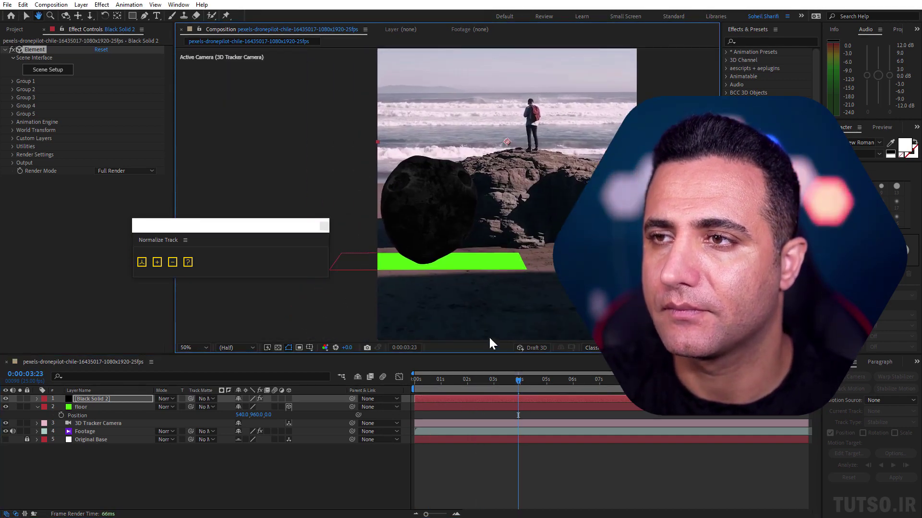
pyautogui.moveTo(512, 389); pyautogui.dragTo(544, 393)
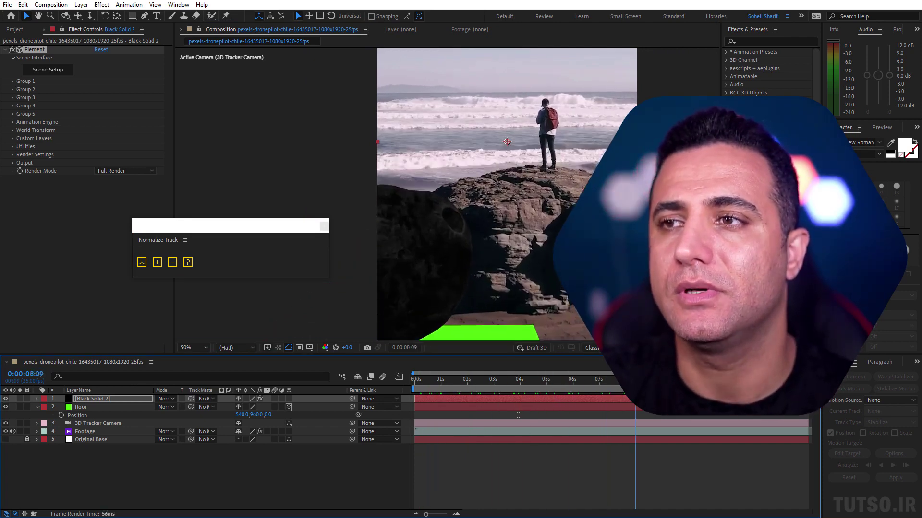
pyautogui.press('Home')
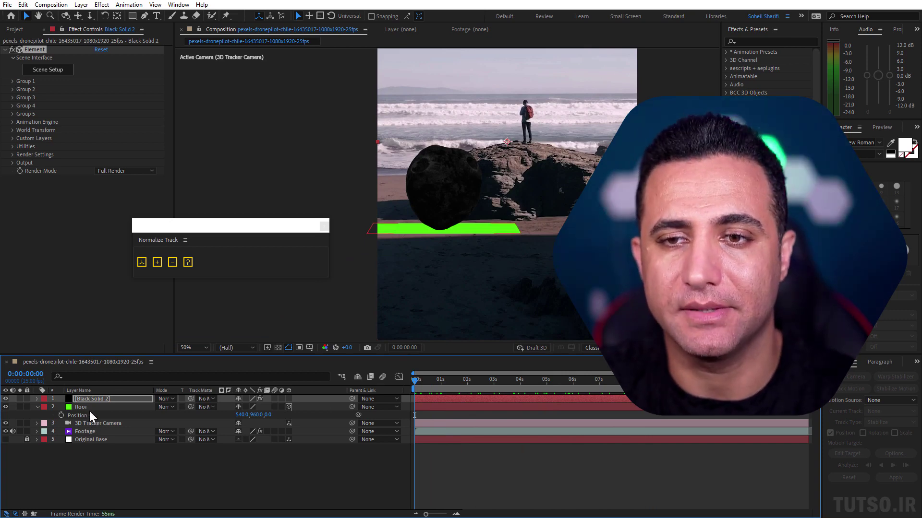
pyautogui.hotkey('ctrl', 'z')
pyautogui.hotkey('ctrl', 'z')
pyautogui.hotkey('ctrl', 'z')
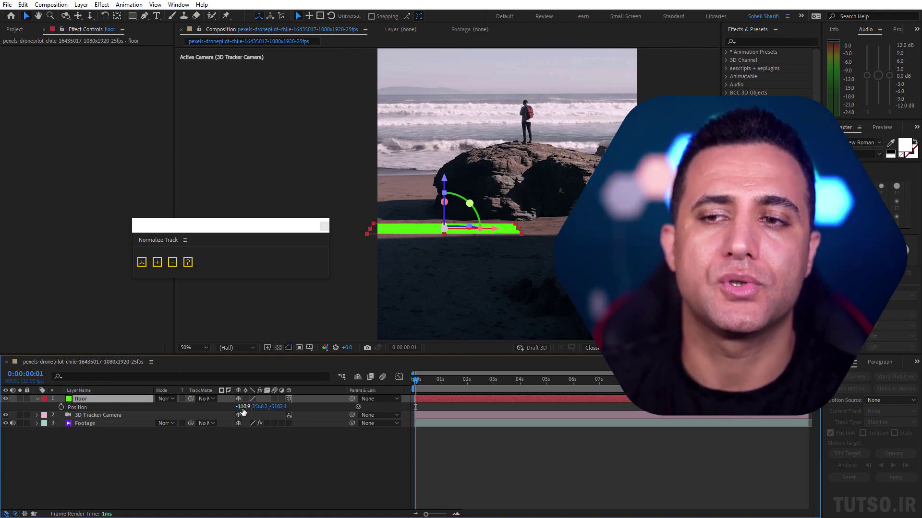
# Create a new black solid, apply the Element effect via FX Console, and open Scene Setup.
pyautogui.click(148, 462)
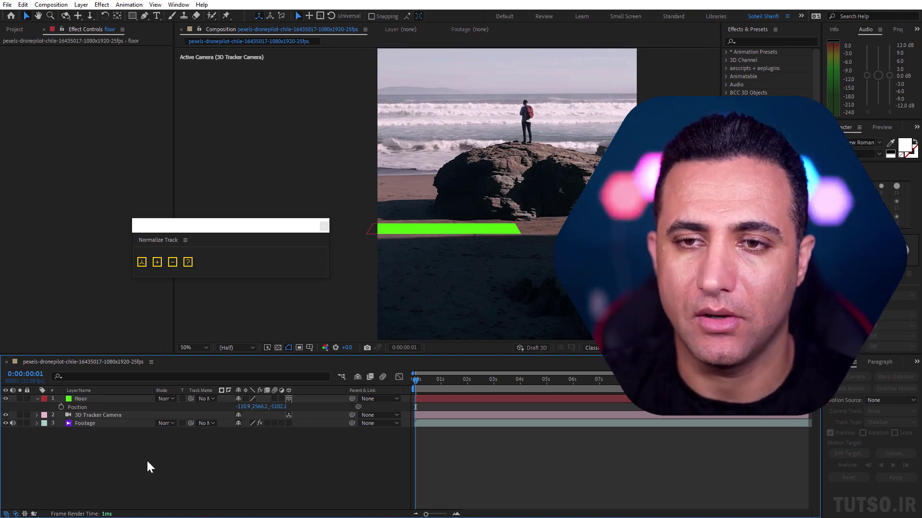
pyautogui.hotkey('ctrl', 'y')
pyautogui.press('Return')
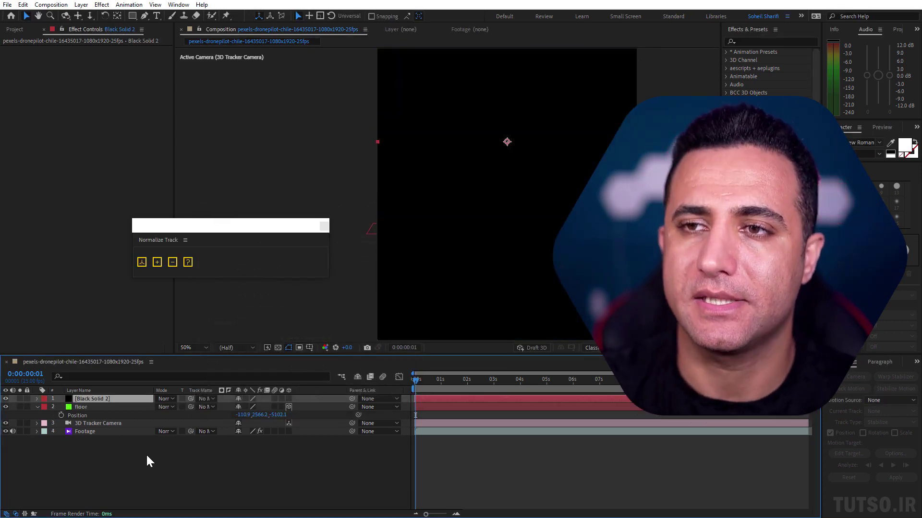
pyautogui.hotkey('ctrl', 'space')
pyautogui.write('ele')
pyautogui.press('Escape')
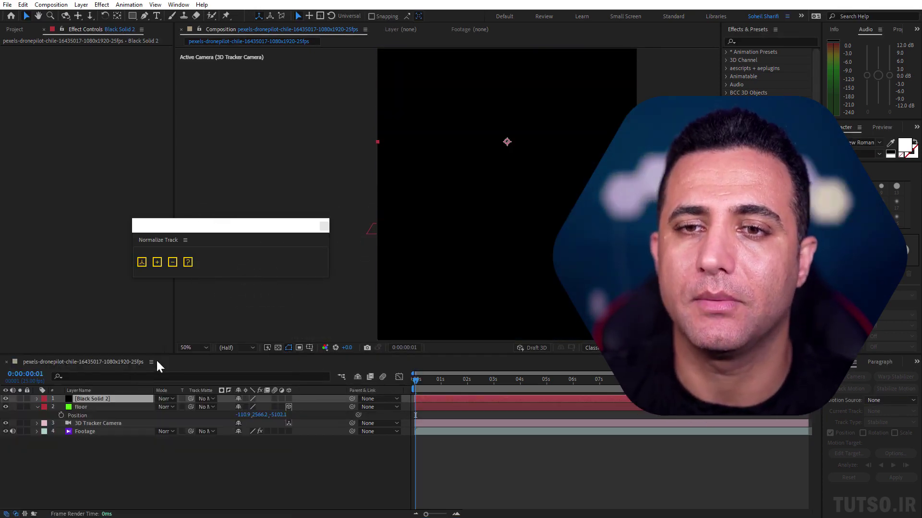
pyautogui.click(50, 67)
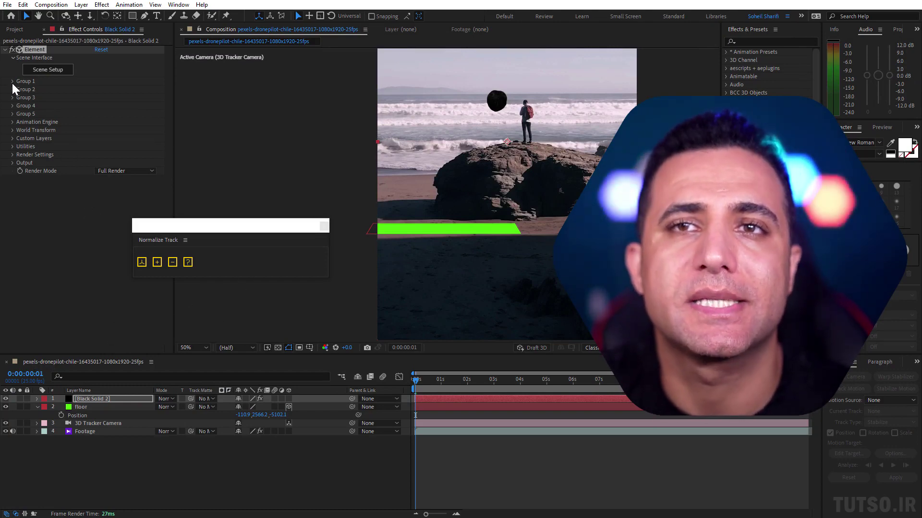
# Expand Group 1's Particle Replicator and paste floor's X value -110.9 into Position XY.
pyautogui.click(13, 81)
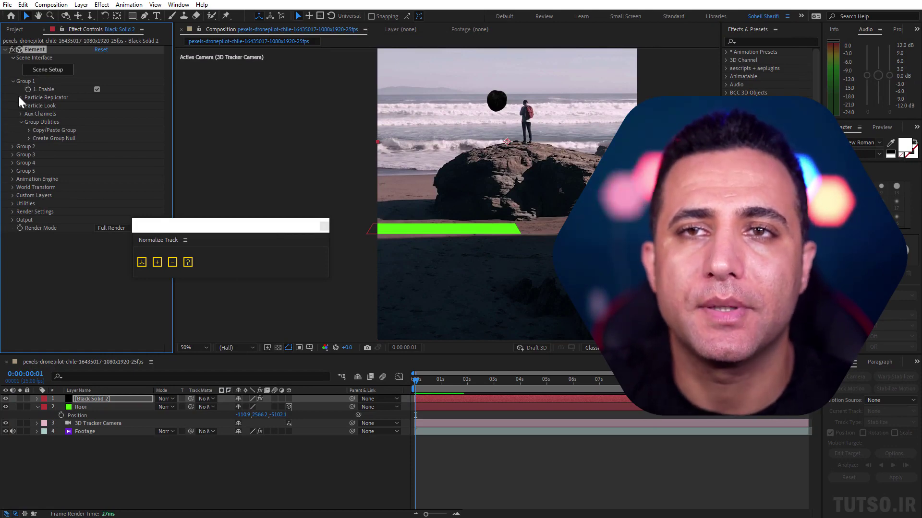
pyautogui.click(19, 96)
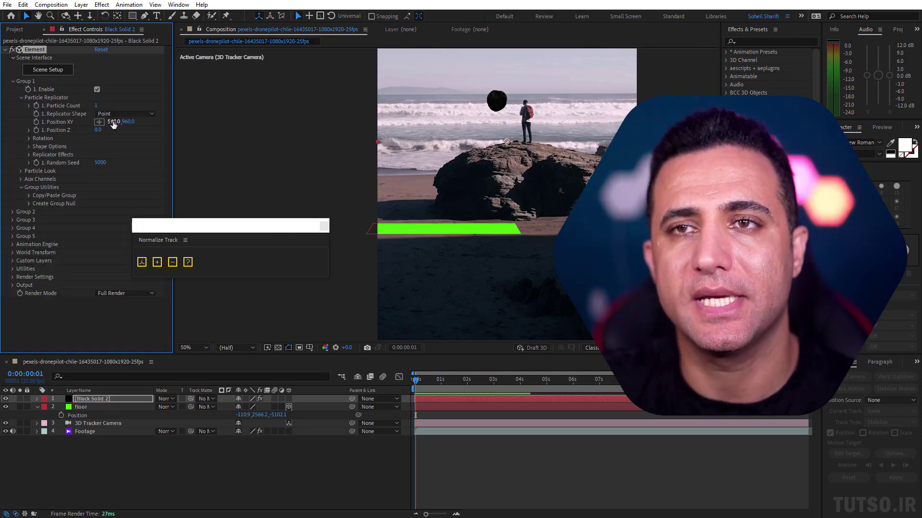
pyautogui.press('Tab')
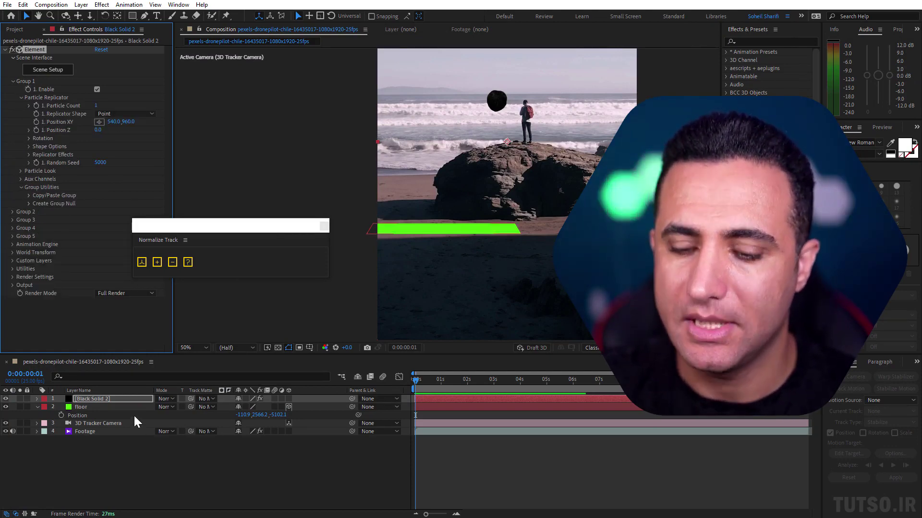
pyautogui.click(242, 416)
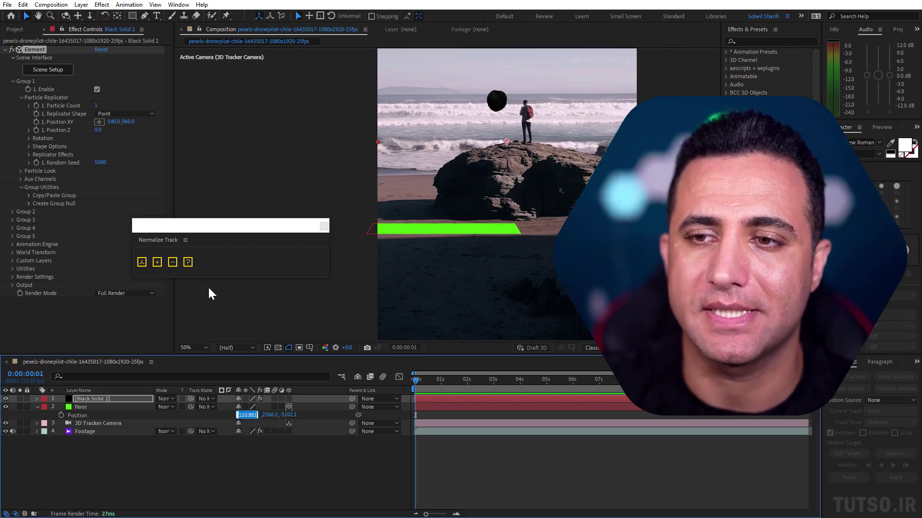
pyautogui.click(113, 122)
pyautogui.hotkey('ctrl', 'v')
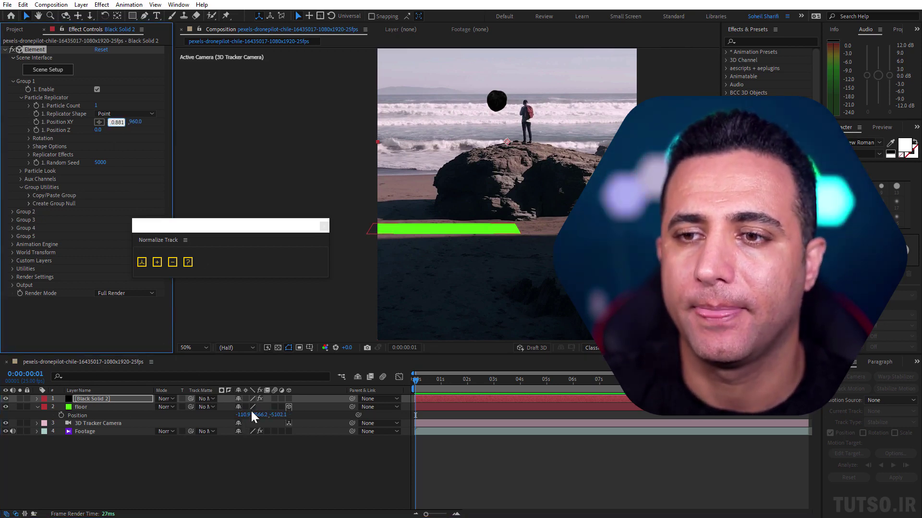
# Paste floor's Y 2566.2 into Position XY and Z -5102.1 into Position Z.
pyautogui.click(264, 416)
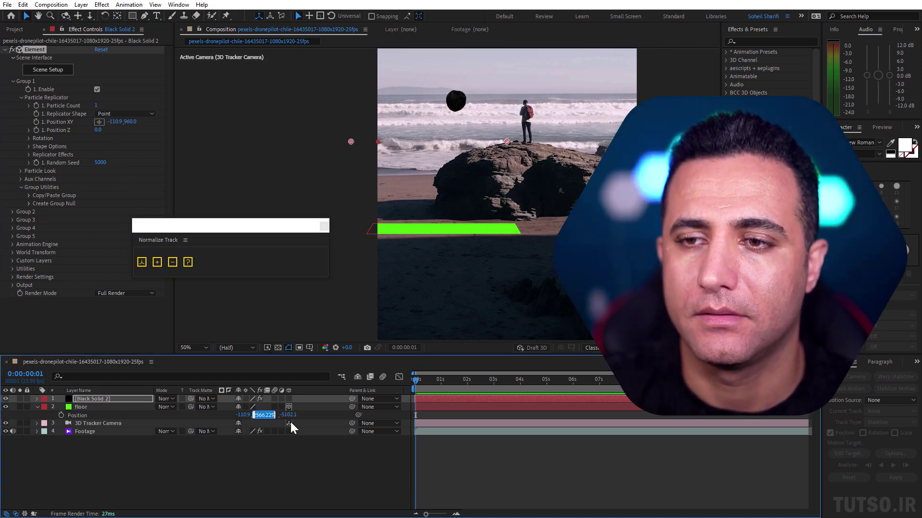
pyautogui.click(129, 122)
pyautogui.hotkey('ctrl', 'v')
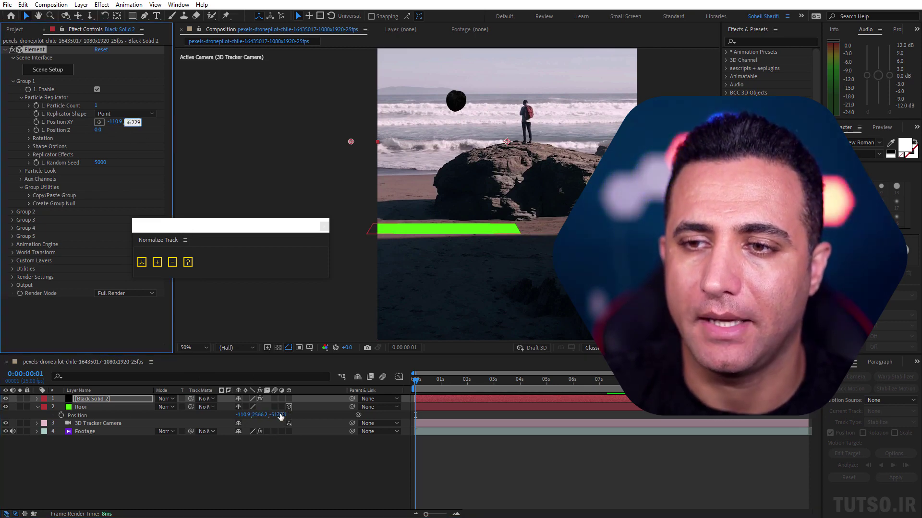
pyautogui.click(279, 416)
pyautogui.hotkey('ctrl', 'c')
pyautogui.click(97, 129)
pyautogui.hotkey('ctrl', 'v')
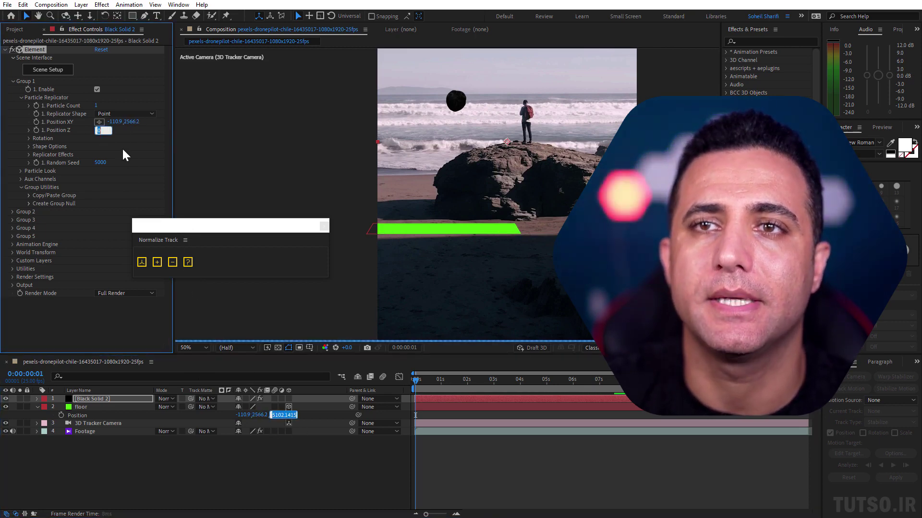
pyautogui.press('Return')
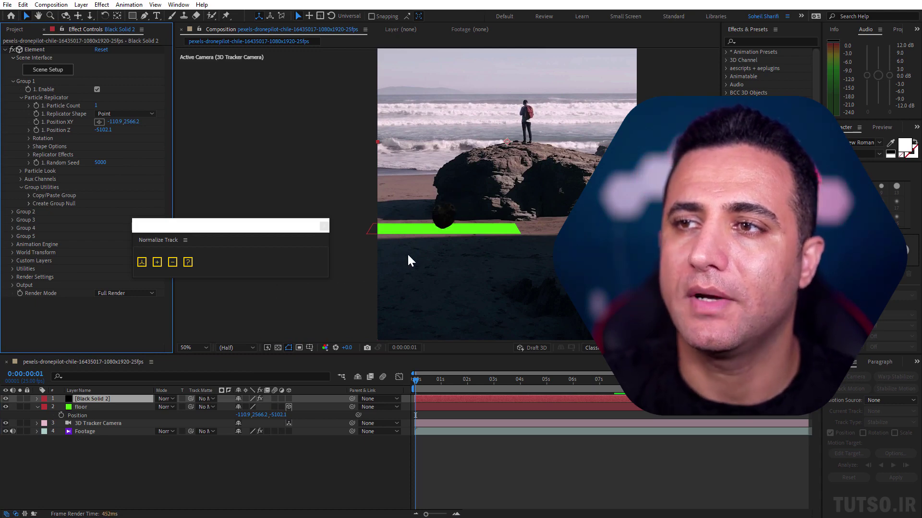
# Scrub Particle Look's Particle Size to 33.00, then delete the Black Solid 2 layer.
pyautogui.click(22, 171)
pyautogui.moveTo(160, 178); pyautogui.dragTo(214, 186)
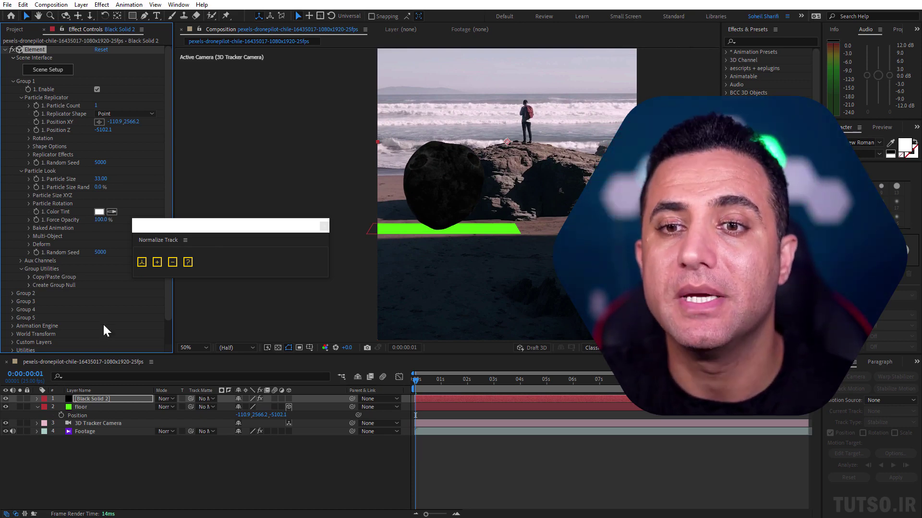
pyautogui.press('Delete')
# Renormalize the track so the floor sits at 540, 960, 0, then reveal the Footage layer's track points.
pyautogui.click(89, 399)
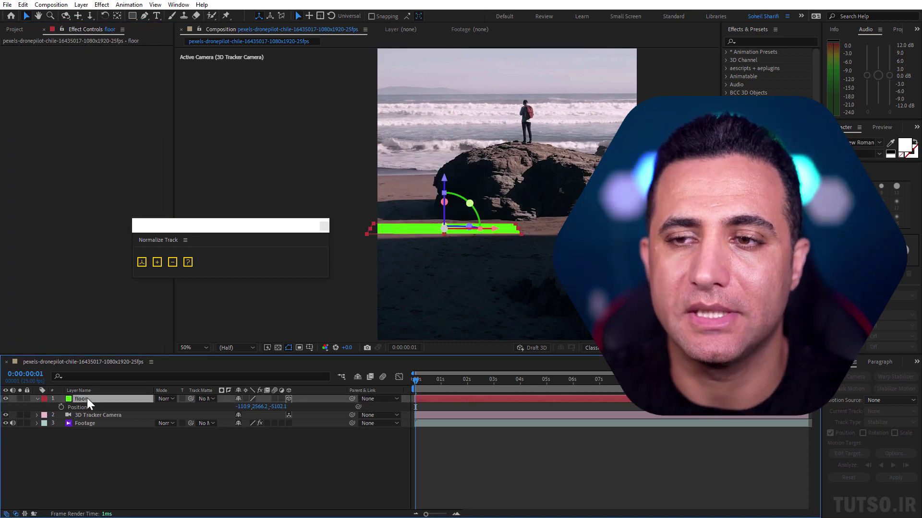
pyautogui.click(142, 262)
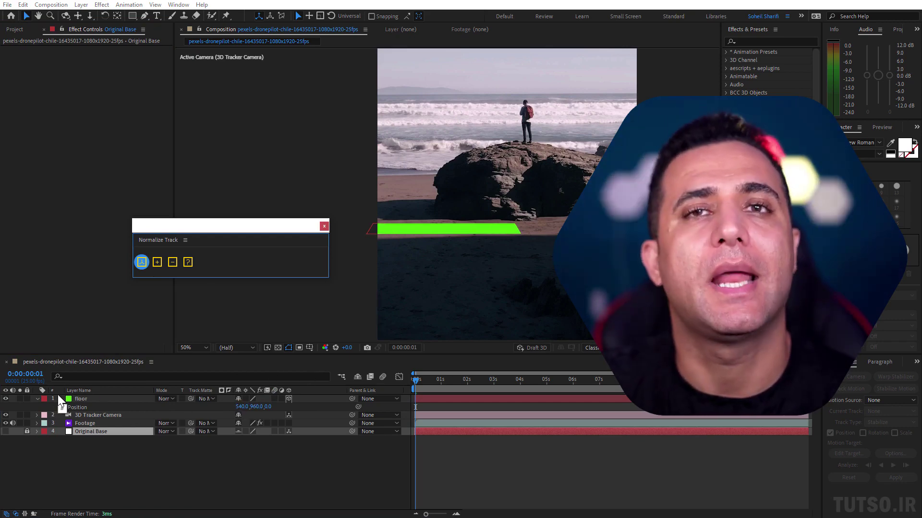
pyautogui.click(93, 424)
pyautogui.click(56, 49)
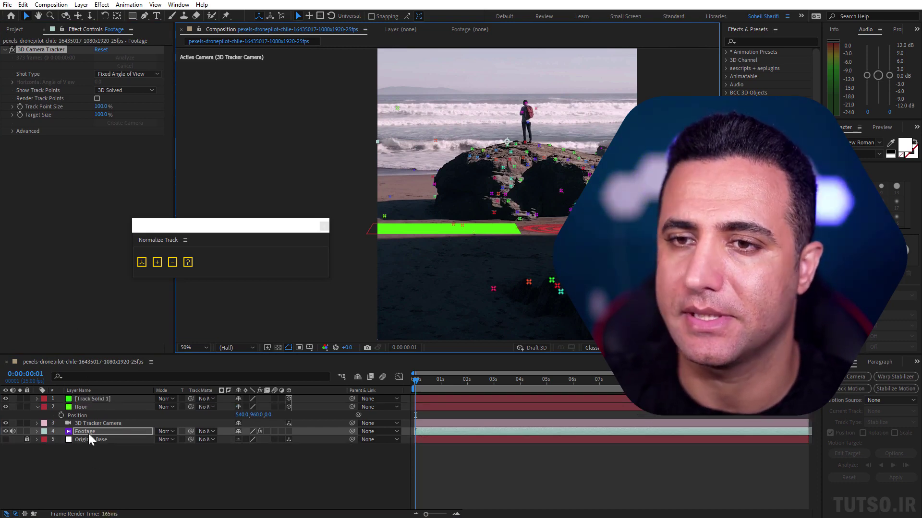
# Normalize Track Solid 1, moving its Position from 1779.8, 2585.6, -5142.7 to 1143.8, 964.2, -35.5.
pyautogui.click(103, 398)
pyautogui.press('p')
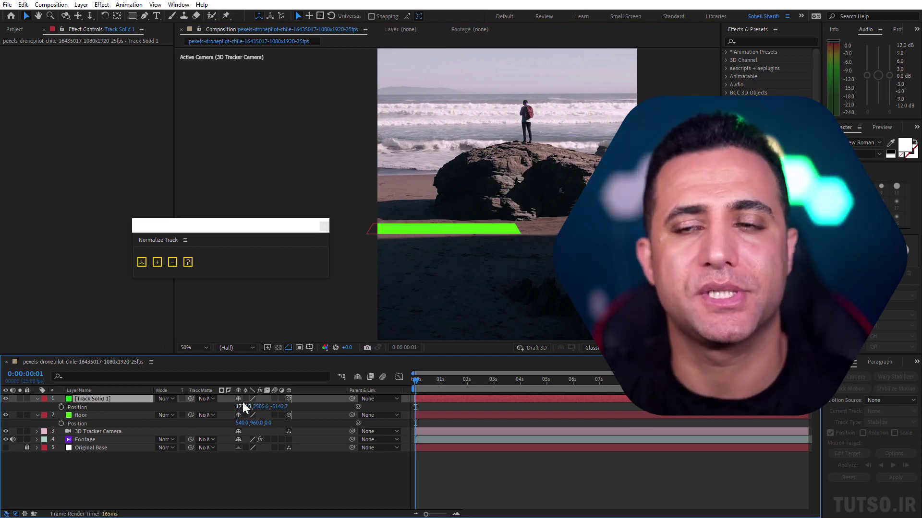
pyautogui.click(158, 267)
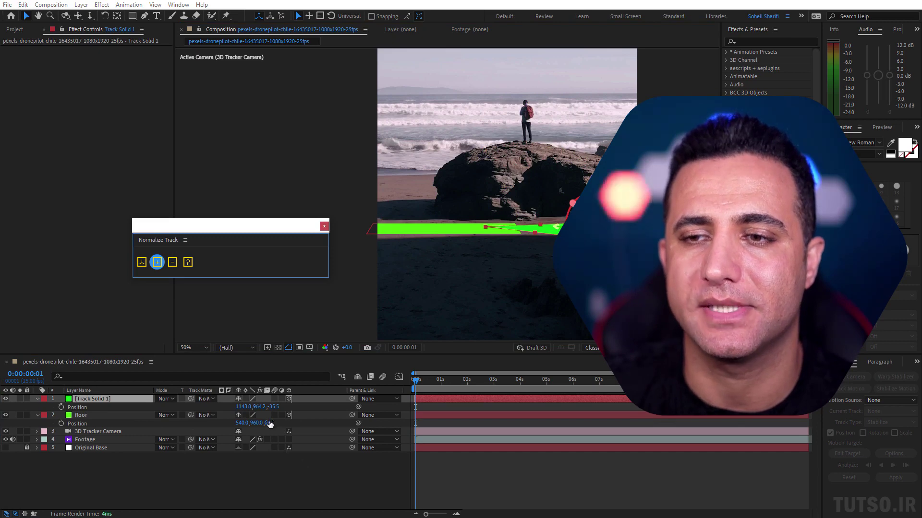